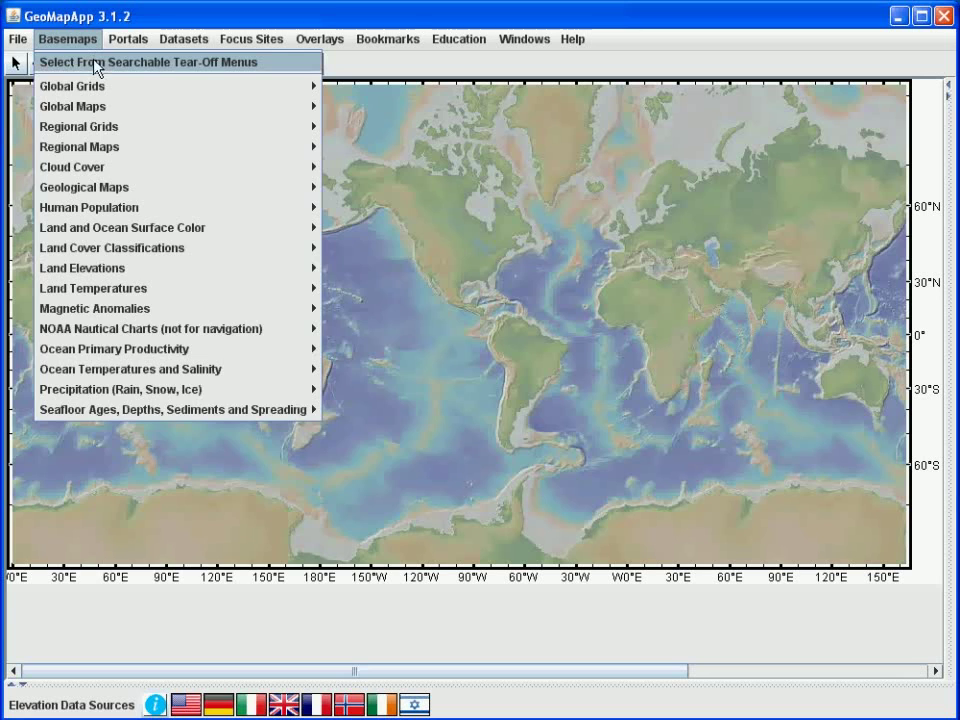
# Open the searchable Basemaps tree listing categories from Global Grids to Seafloor Ages
pyautogui.click(95, 64)
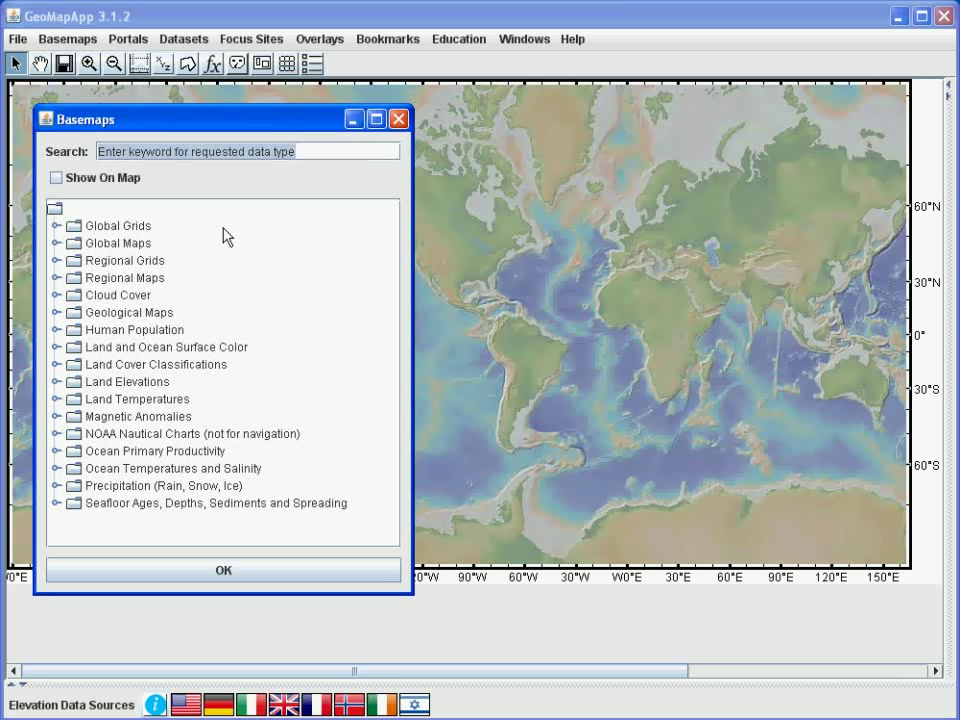
# Add the Kansas Geologic Map from Geological Maps > North America > US State Geologic Maps as a layer
pyautogui.click(56, 313)
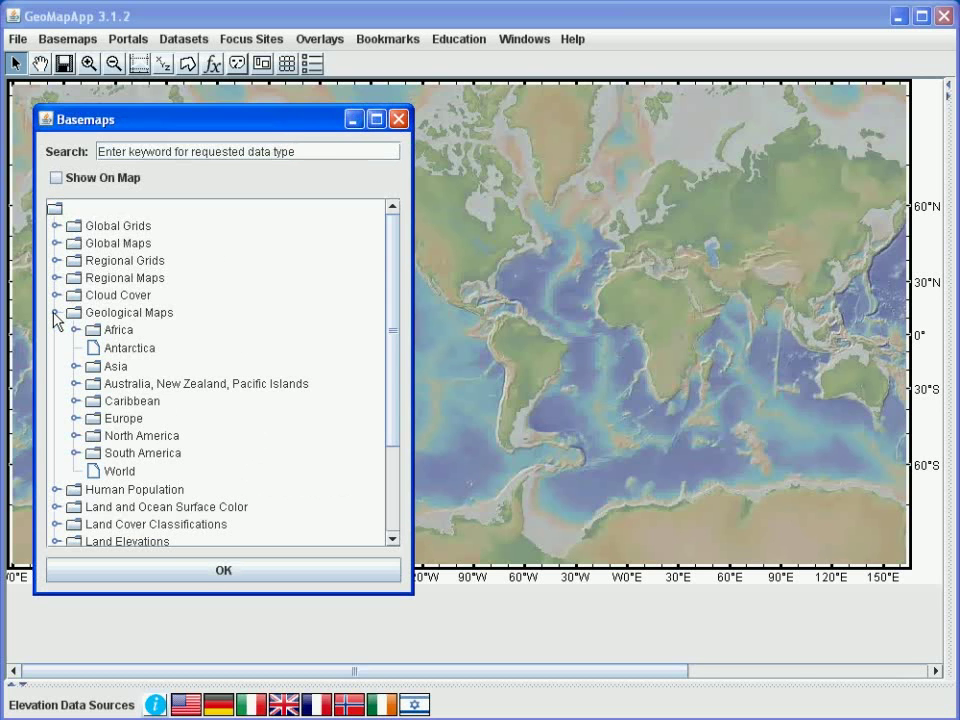
pyautogui.click(75, 436)
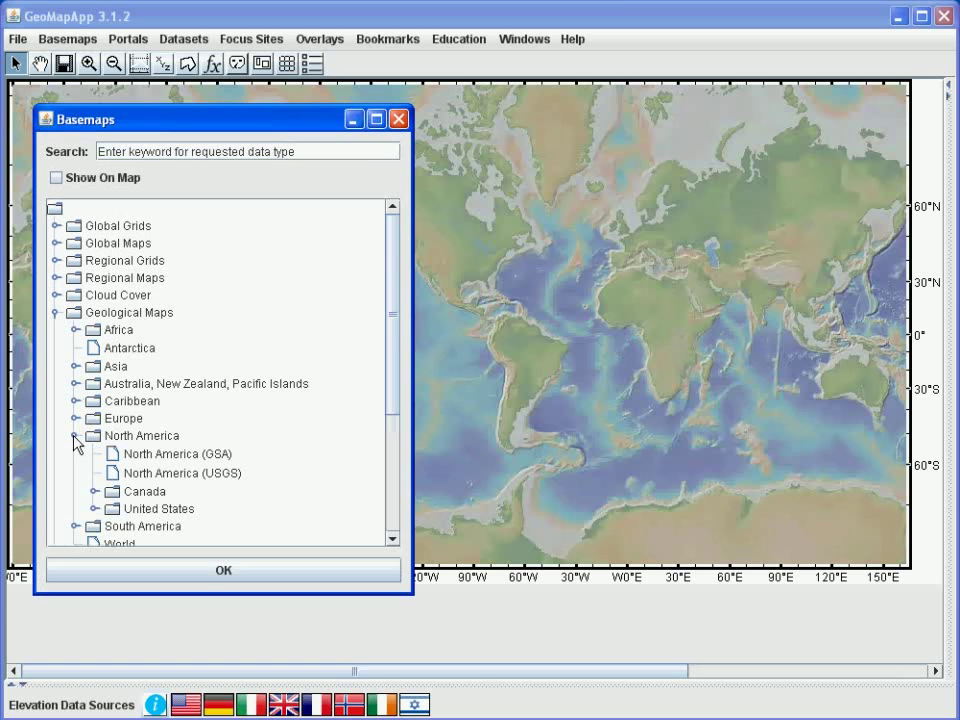
pyautogui.click(94, 509)
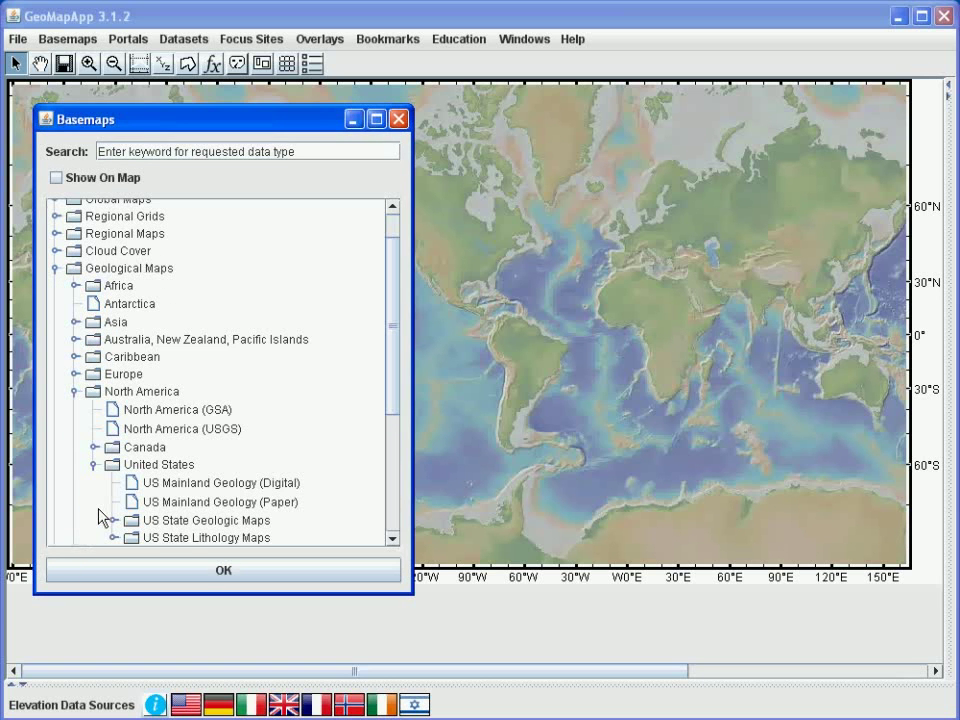
pyautogui.click(113, 521)
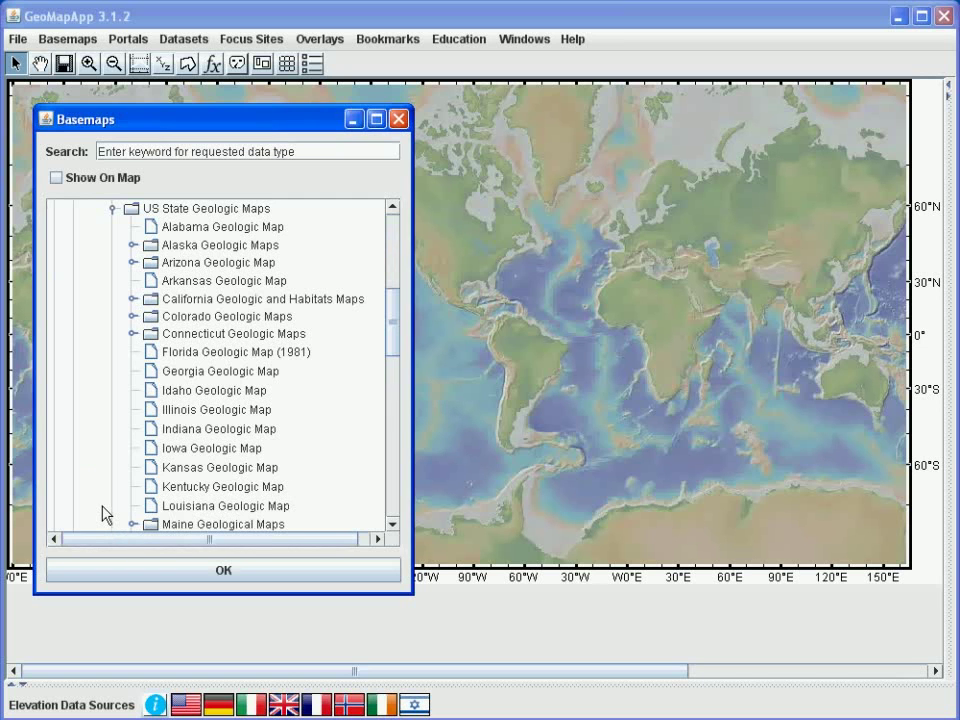
pyautogui.click(202, 470)
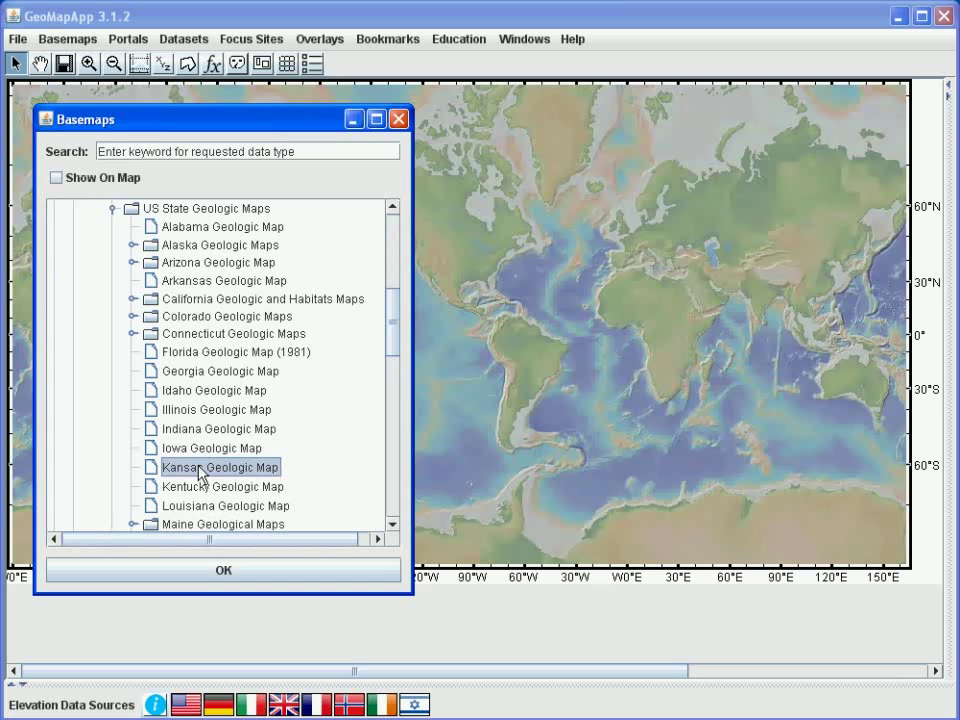
pyautogui.click(236, 571)
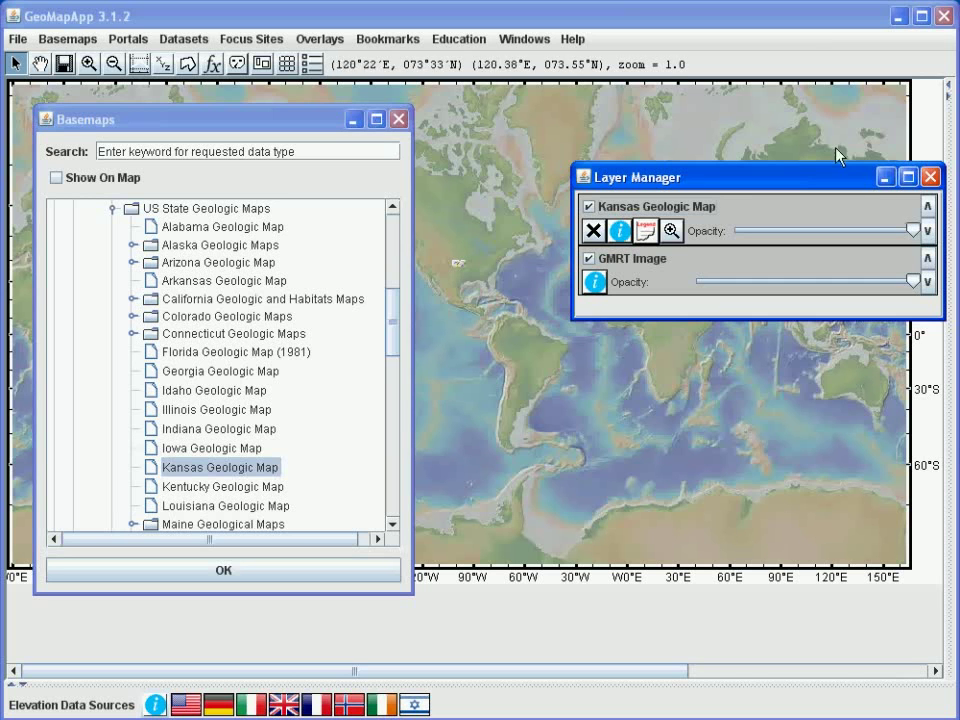
pyautogui.click(885, 177)
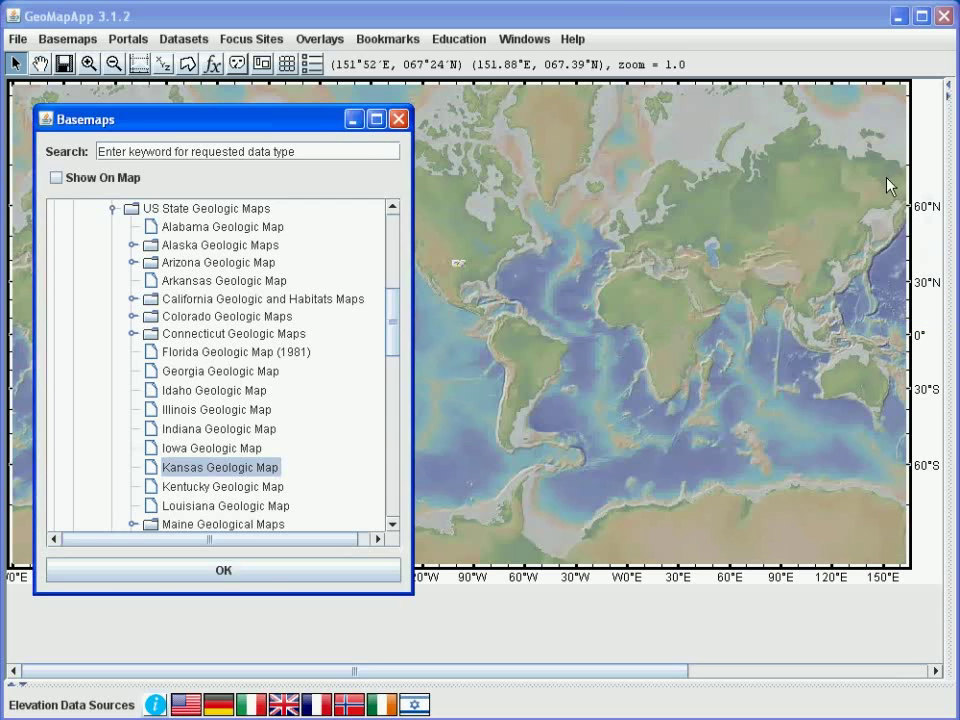
# Hide the basemap tree and zoom in from the central United States onto Kansas
pyautogui.click(355, 121)
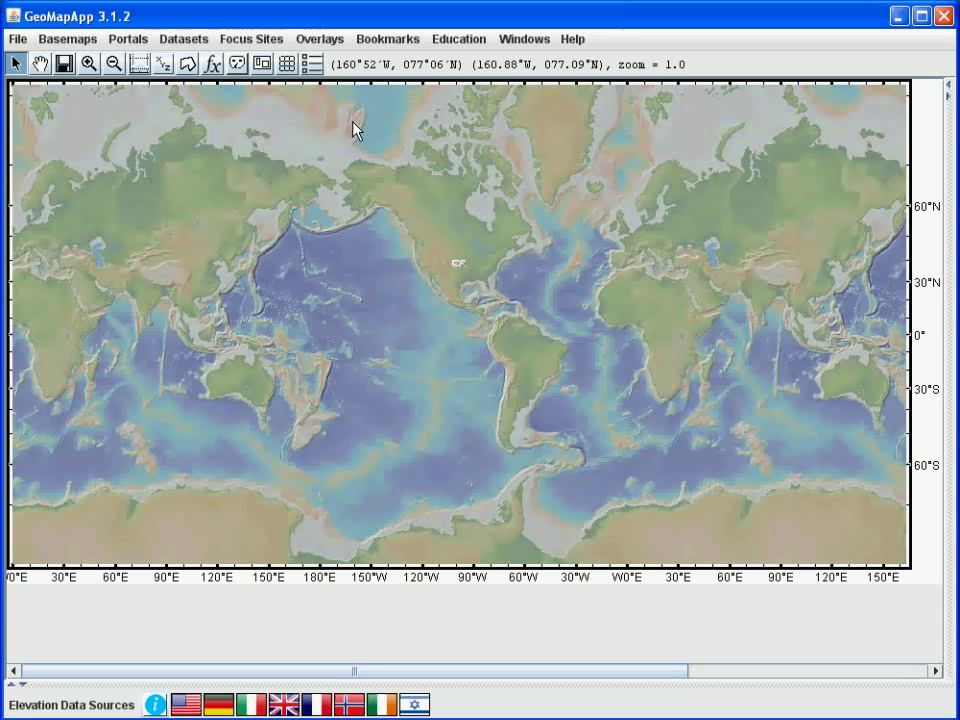
pyautogui.click(89, 64)
pyautogui.moveTo(448, 253); pyautogui.dragTo(474, 270)
pyautogui.click(392, 371)
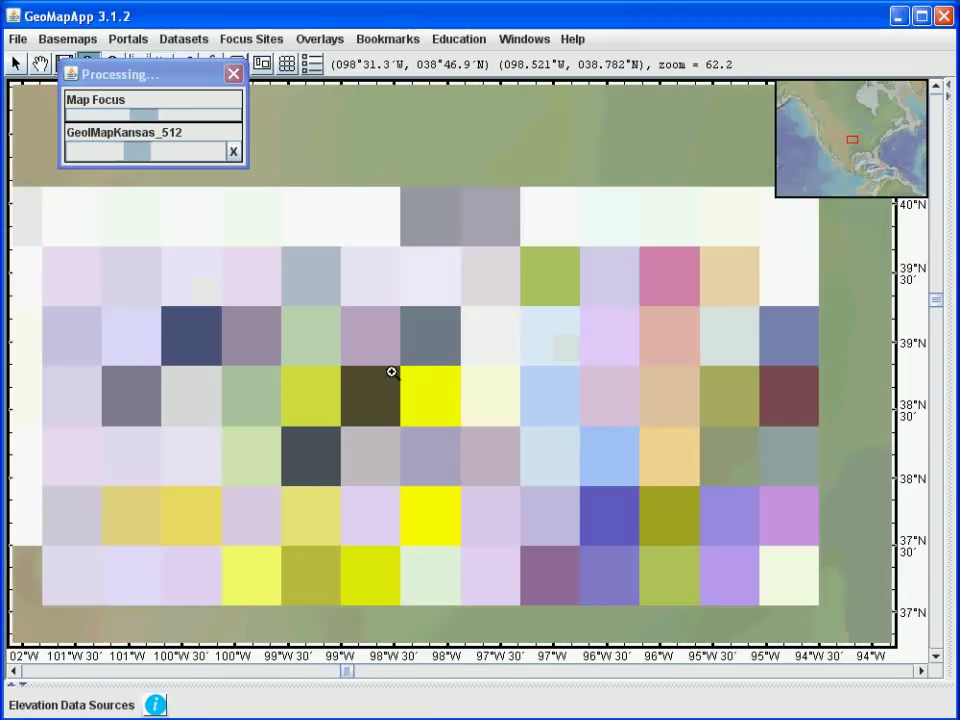
pyautogui.click(390, 371)
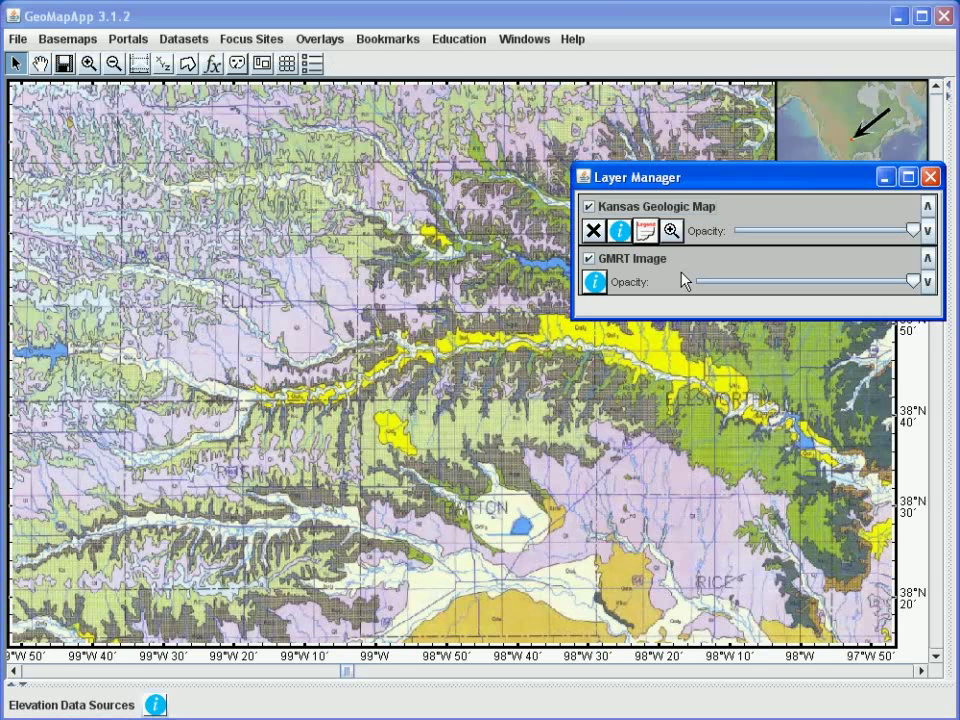
pyautogui.click(646, 232)
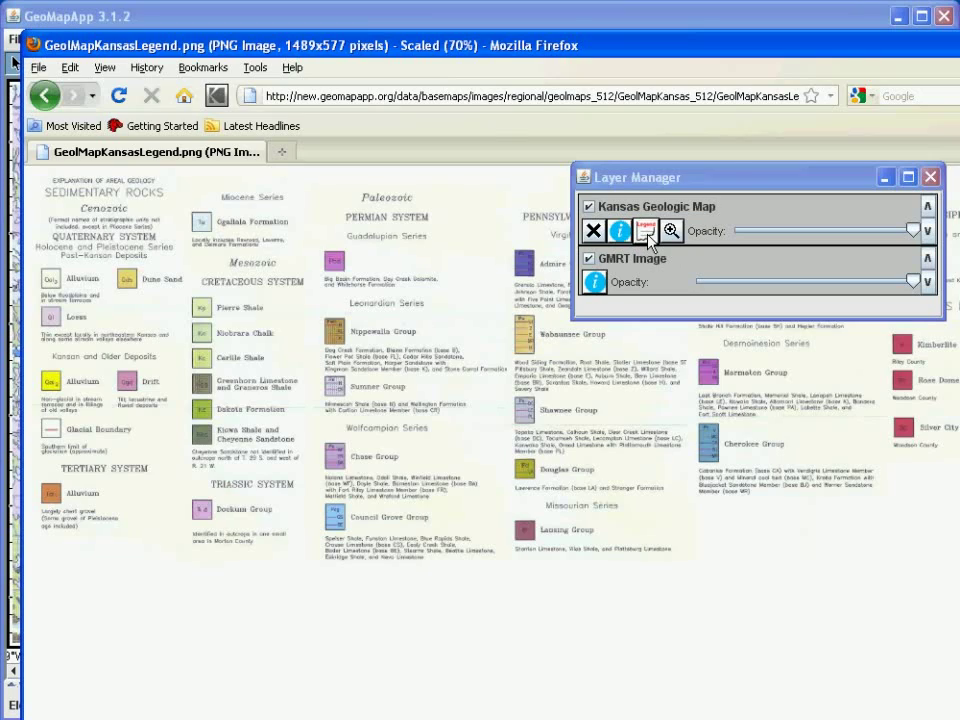
pyautogui.click(650, 240)
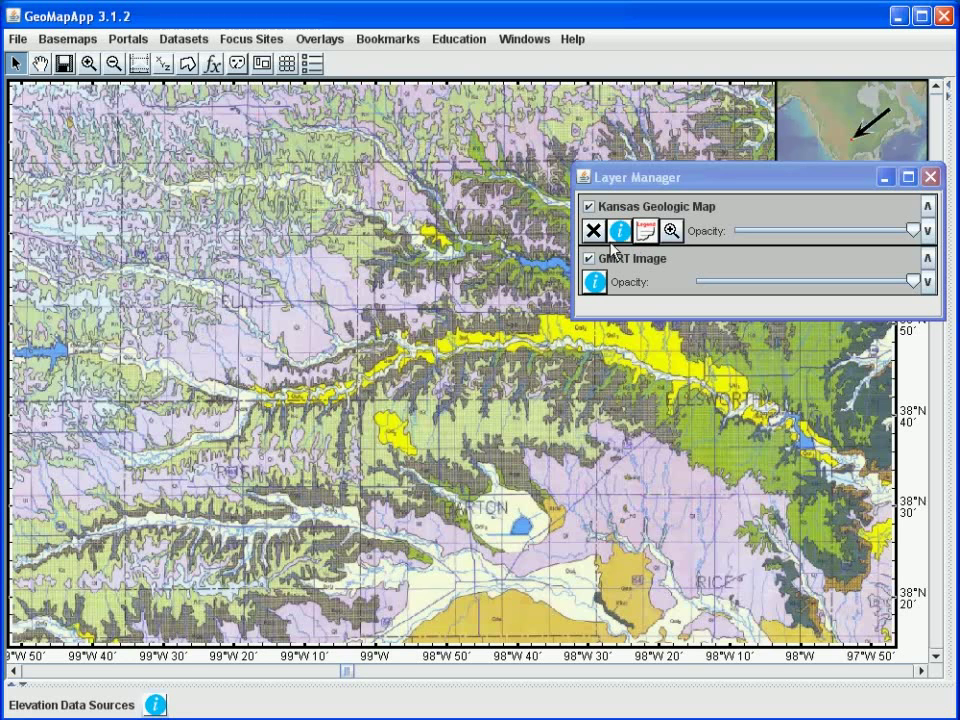
# View the Kansas map's product description, then lower its layer opacity to make it partly transparent
pyautogui.click(621, 231)
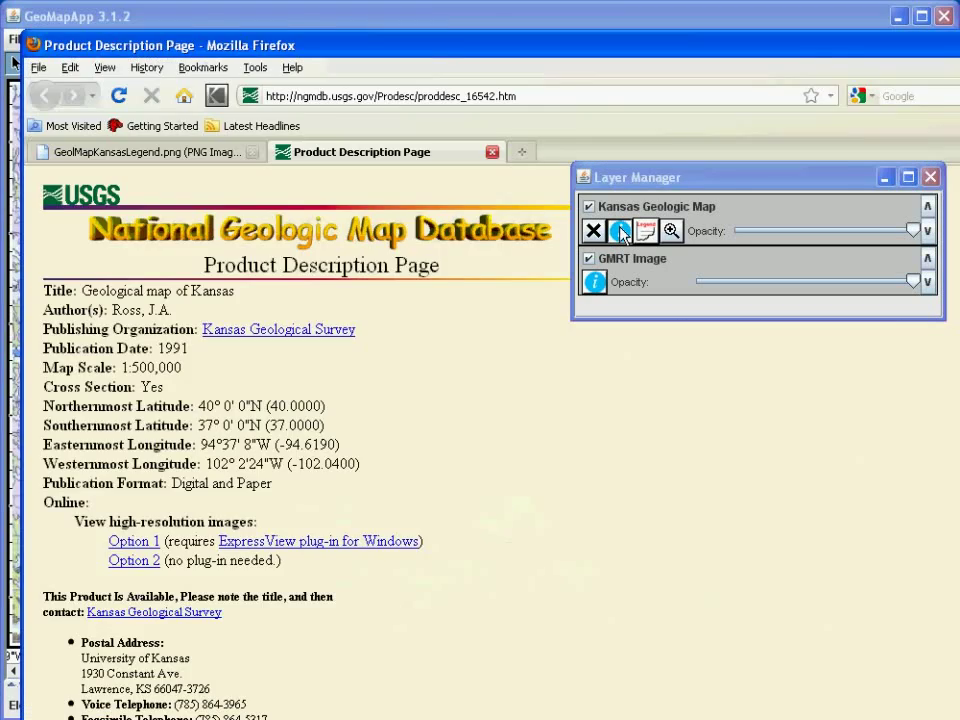
pyautogui.click(724, 241)
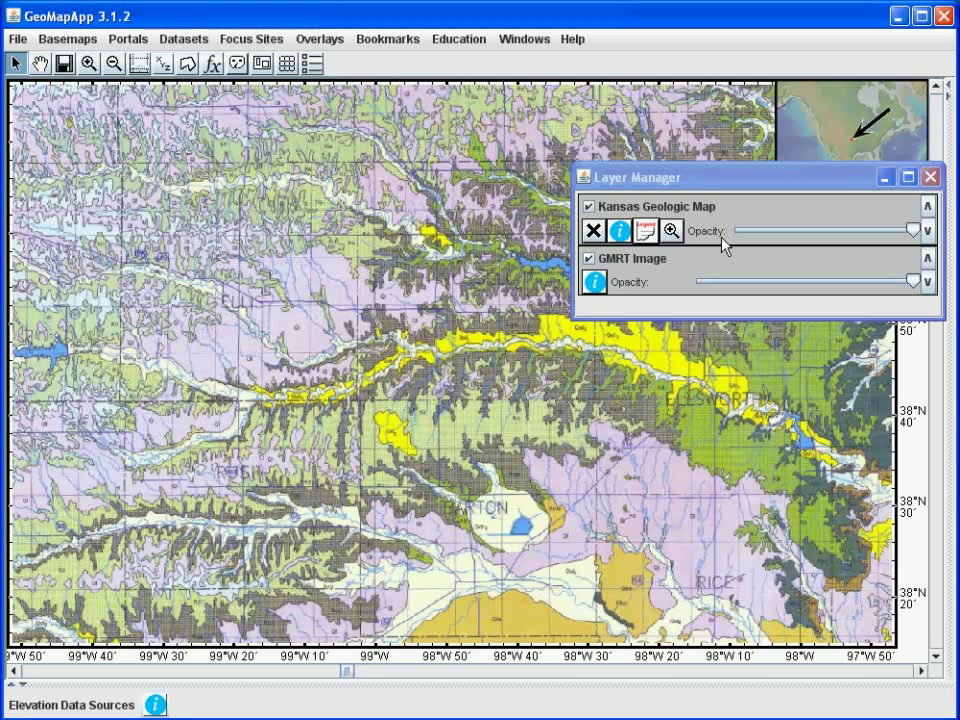
pyautogui.moveTo(912, 230)
pyautogui.mouseDown()
pyautogui.moveTo(752, 233)
pyautogui.moveTo(916, 234)
pyautogui.mouseUp()
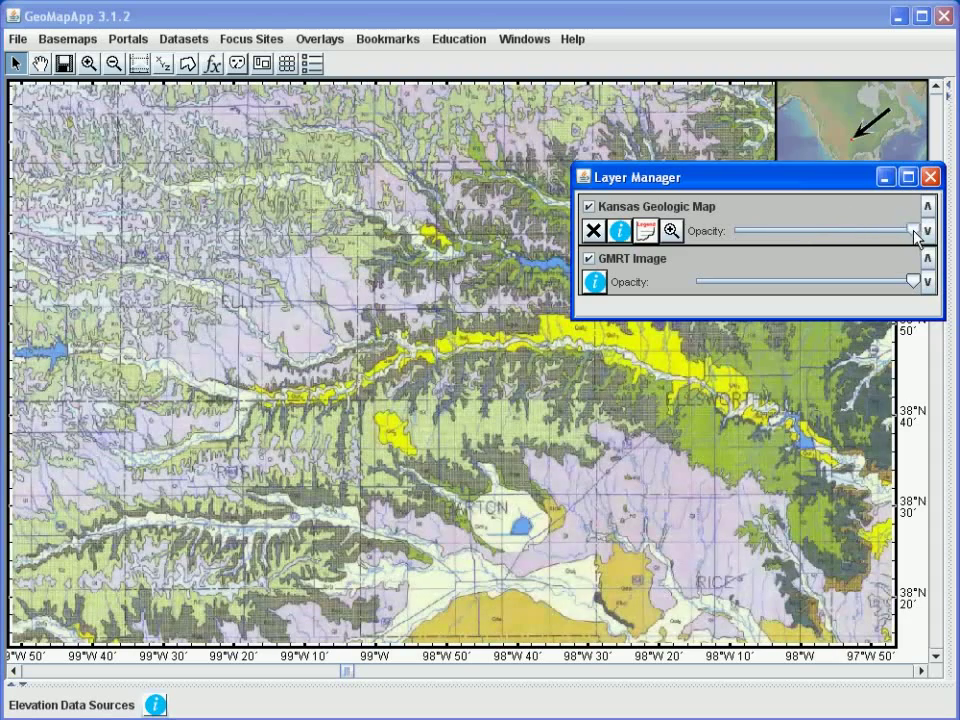
# Close the layer list and choose File > Save Map Window as Image/Grid File
pyautogui.click(930, 177)
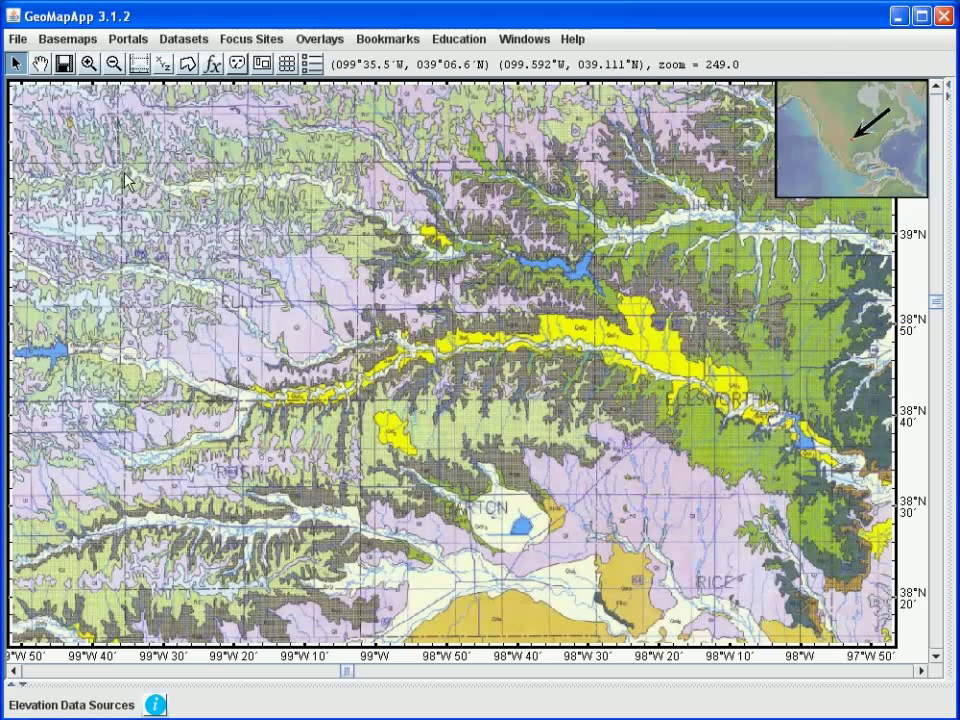
pyautogui.click(19, 41)
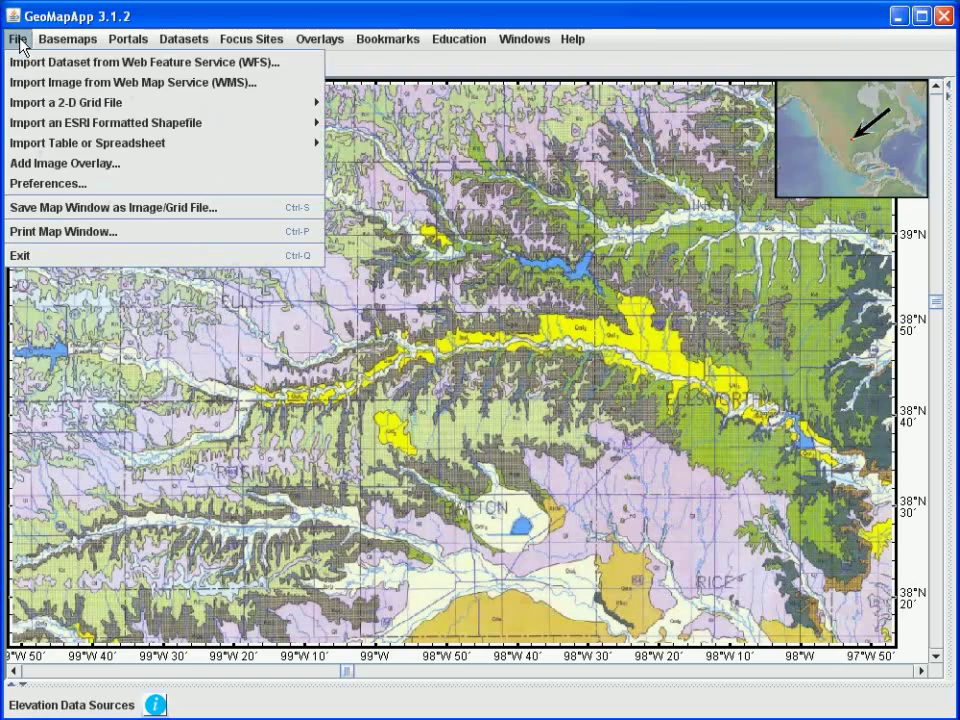
pyautogui.click(73, 207)
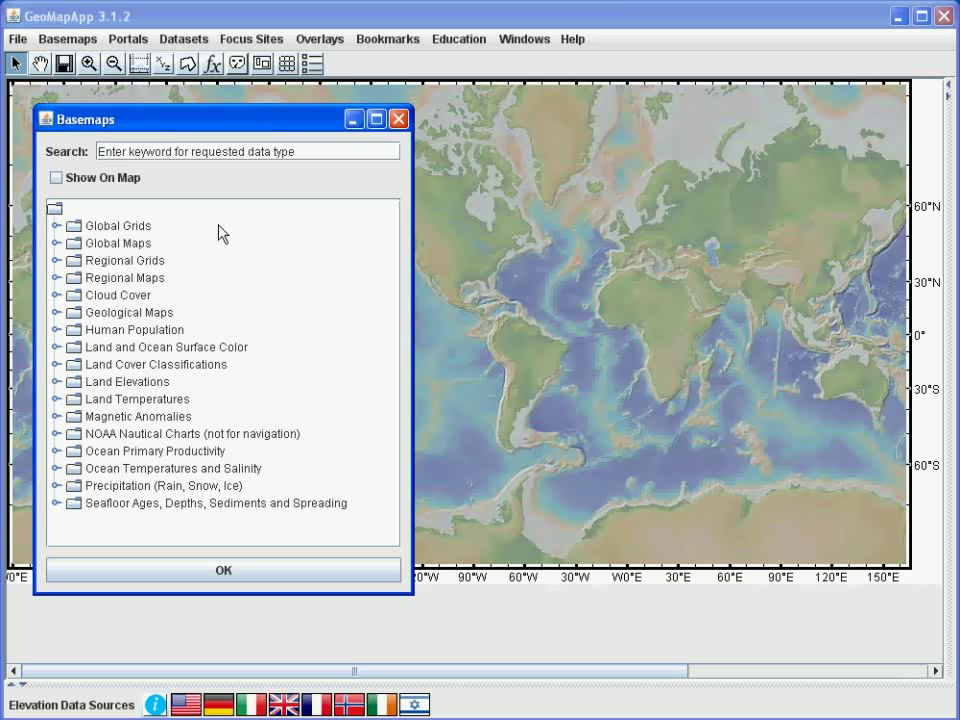
# Load Average SST 1985-1997 (AVHRR) from the Ocean Temperatures and Salinity category
pyautogui.click(57, 468)
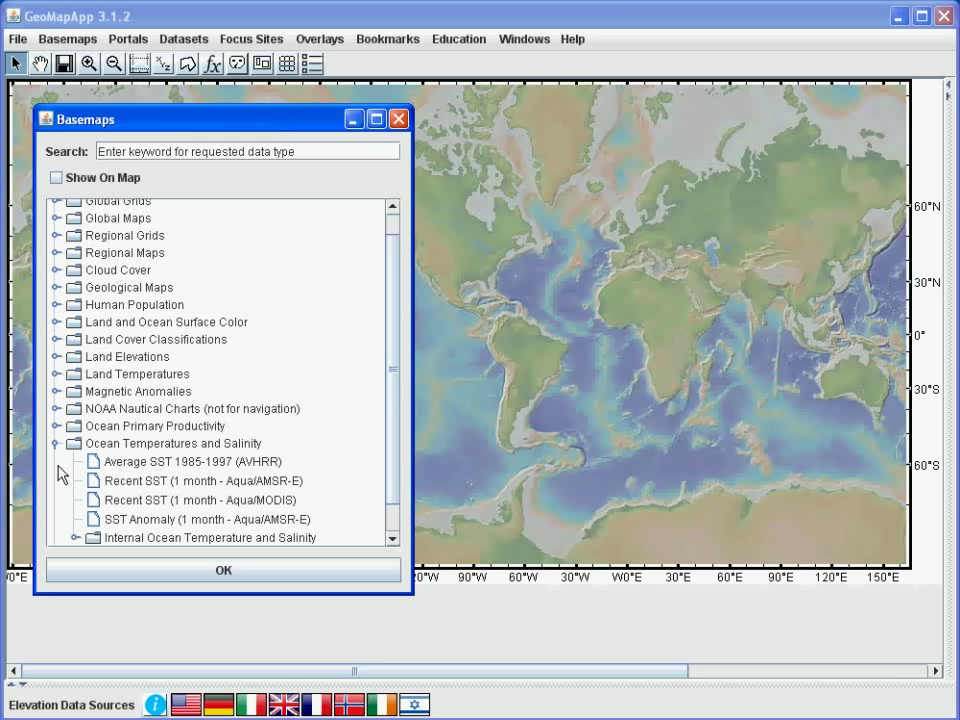
pyautogui.click(142, 468)
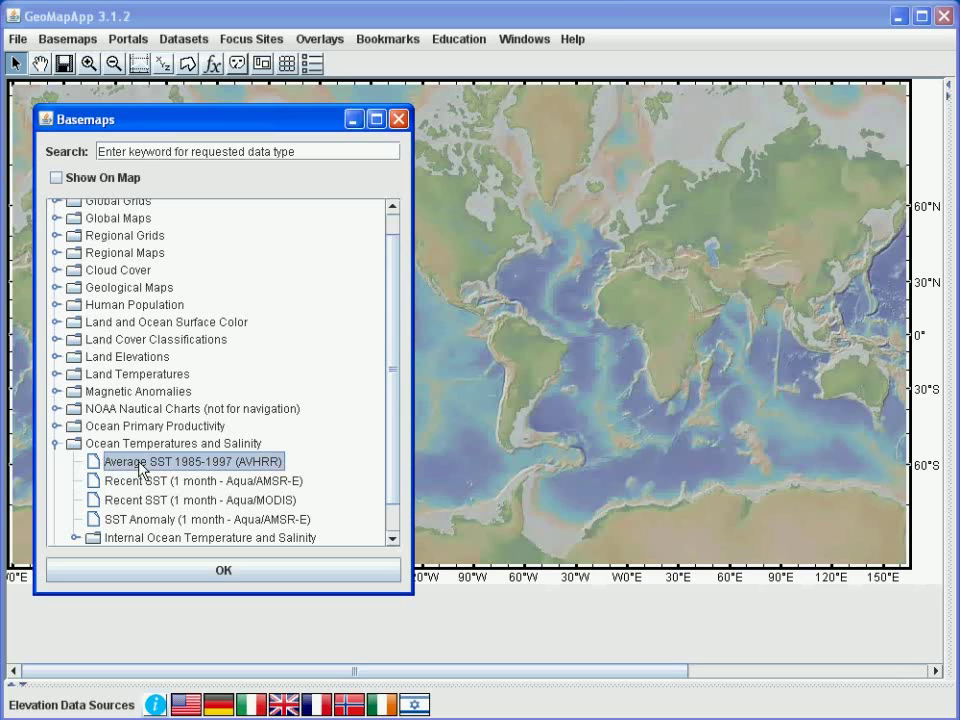
pyautogui.click(216, 572)
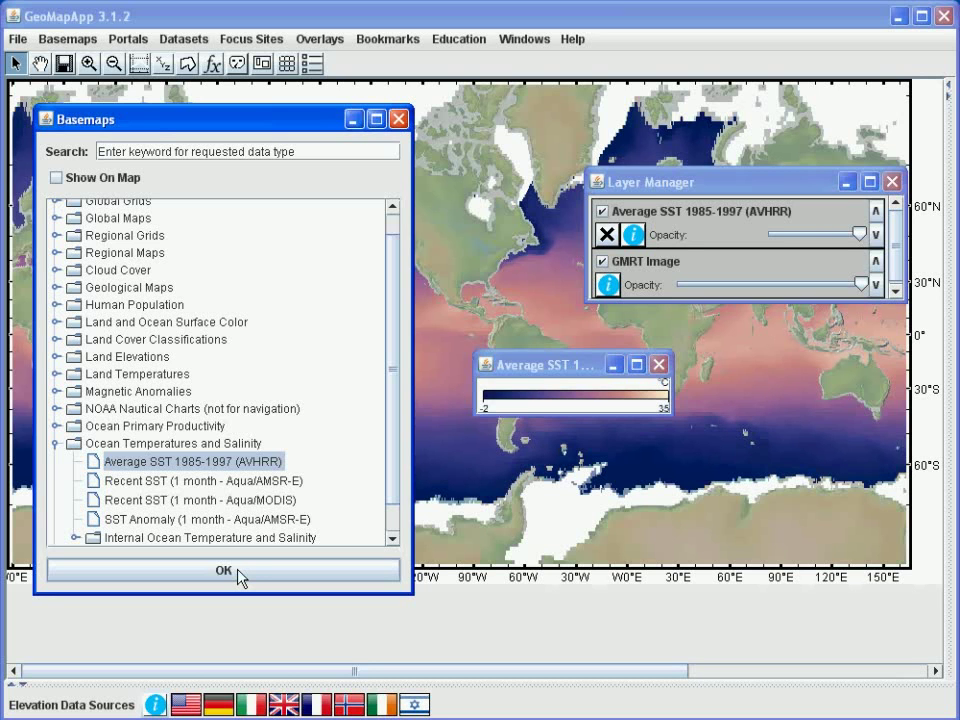
# Move the SST legend left, lower the SST layer's opacity slightly, and open its information page
pyautogui.click(240, 572)
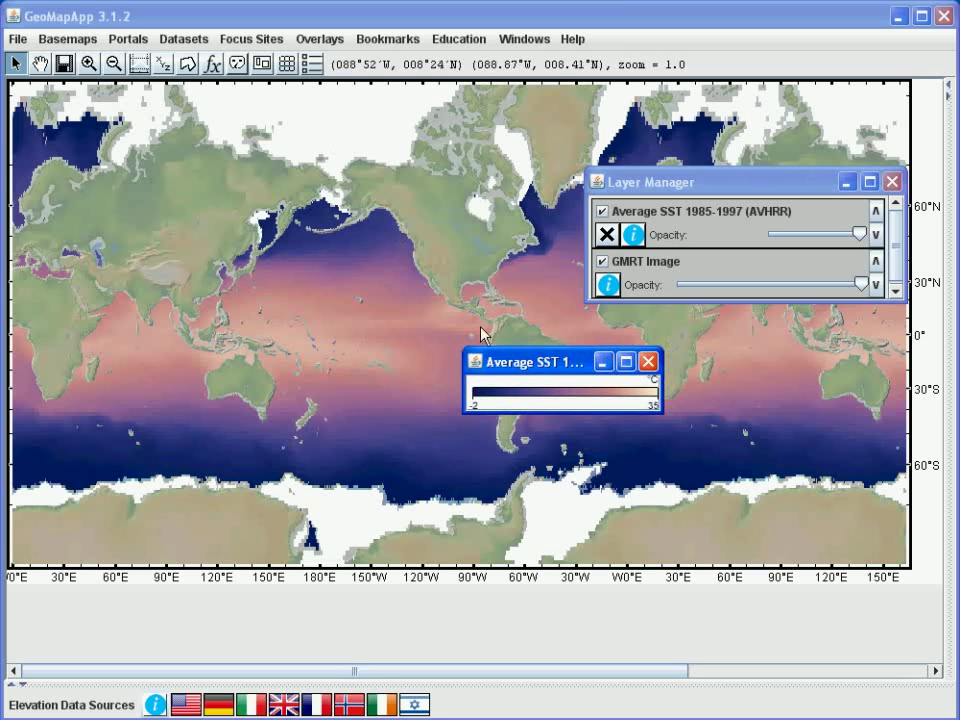
pyautogui.moveTo(528, 368); pyautogui.dragTo(404, 376)
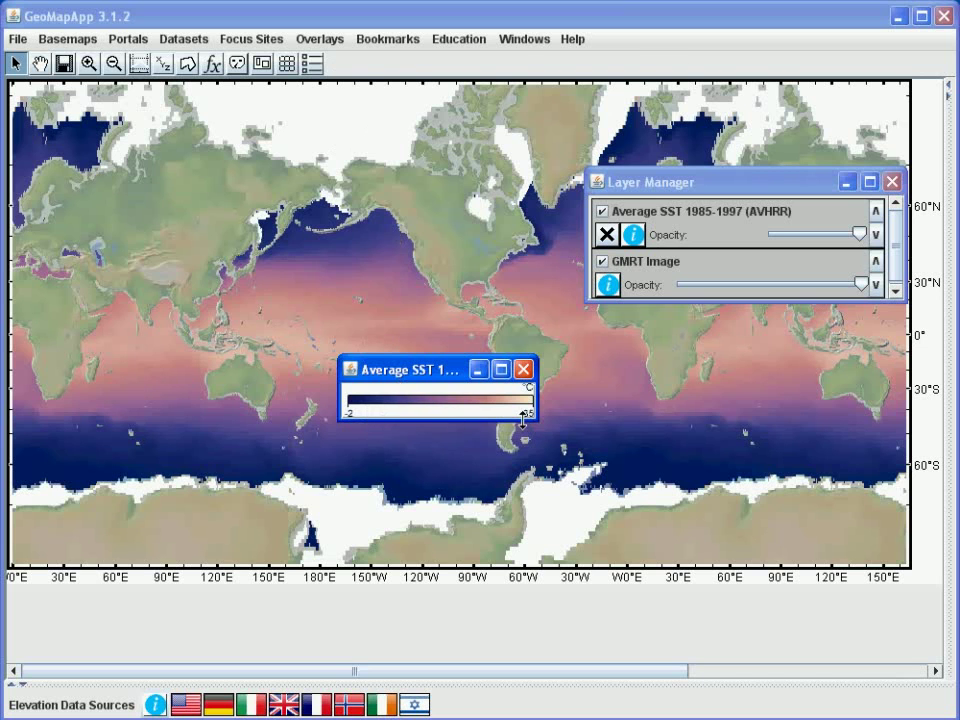
pyautogui.click(733, 186)
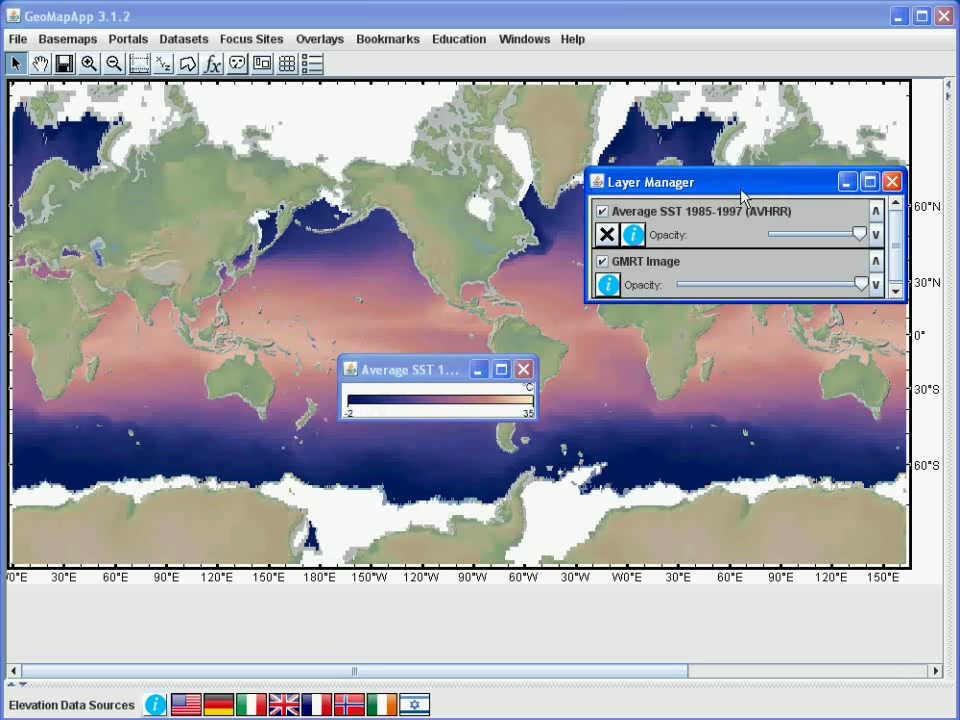
pyautogui.moveTo(859, 234)
pyautogui.mouseDown()
pyautogui.moveTo(778, 238)
pyautogui.moveTo(862, 240)
pyautogui.mouseUp()
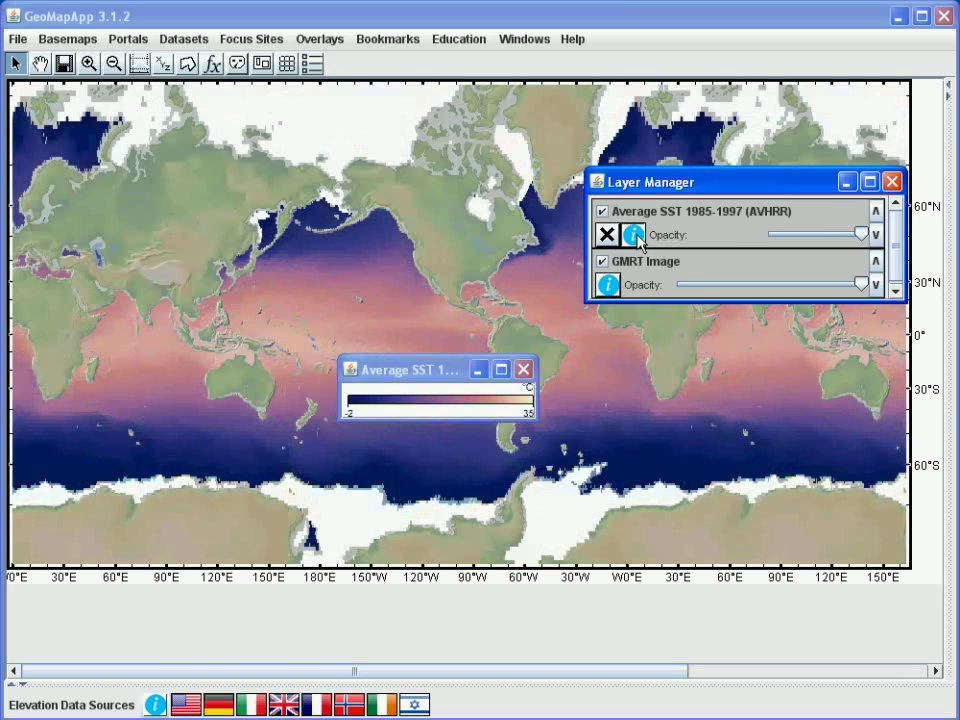
pyautogui.click(636, 236)
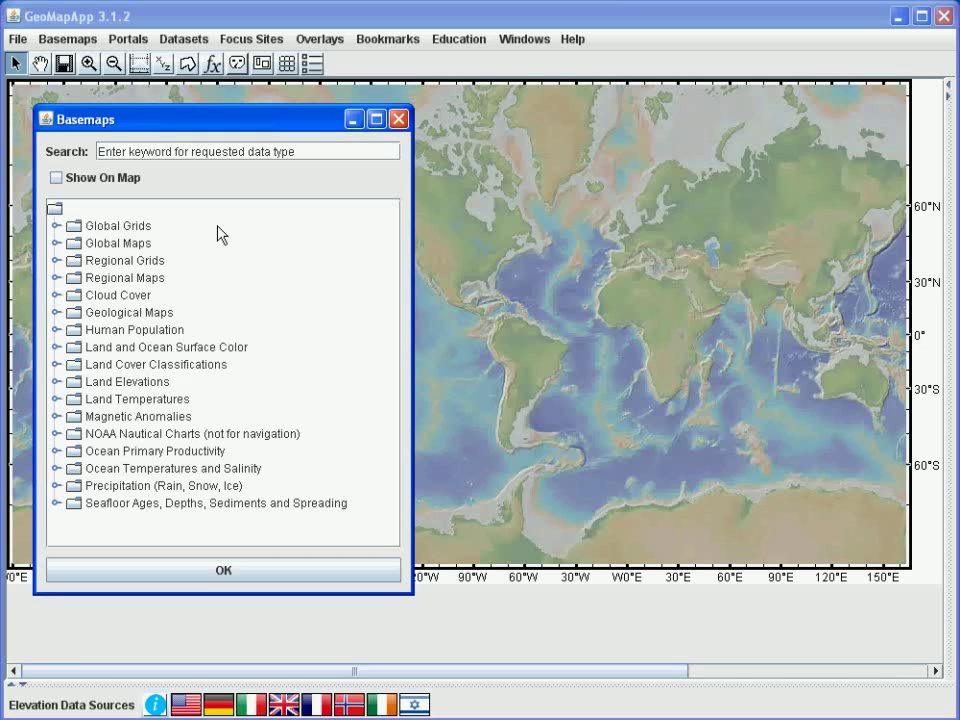
# Load the Lesser Antilles grid from Regional Grids > Subduction Interface Depth > Syracuse and Abers 2006
pyautogui.click(55, 261)
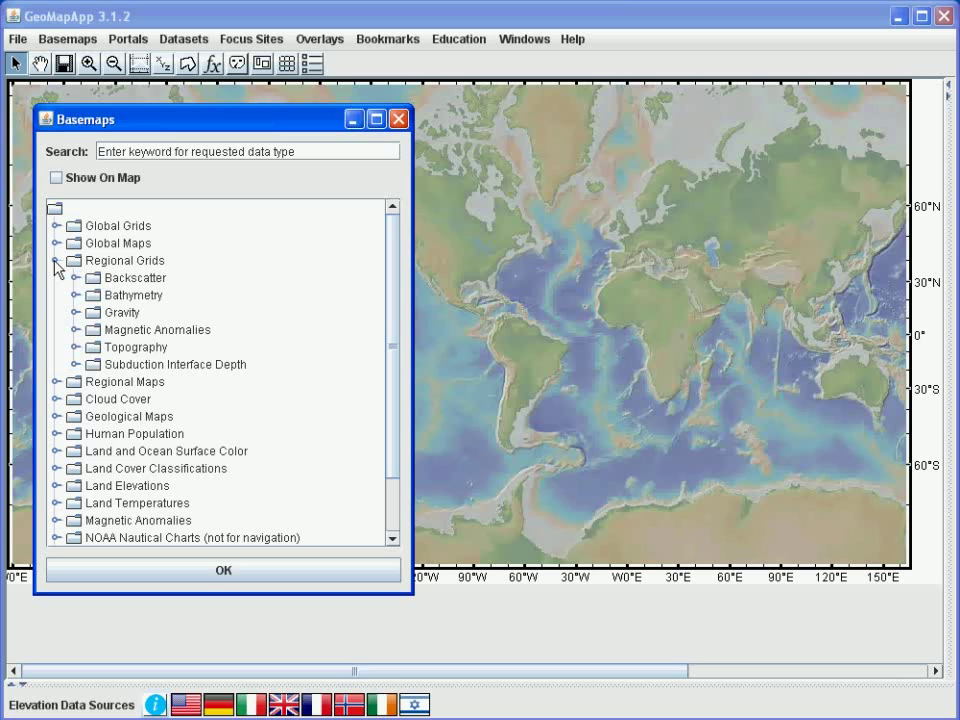
pyautogui.click(76, 366)
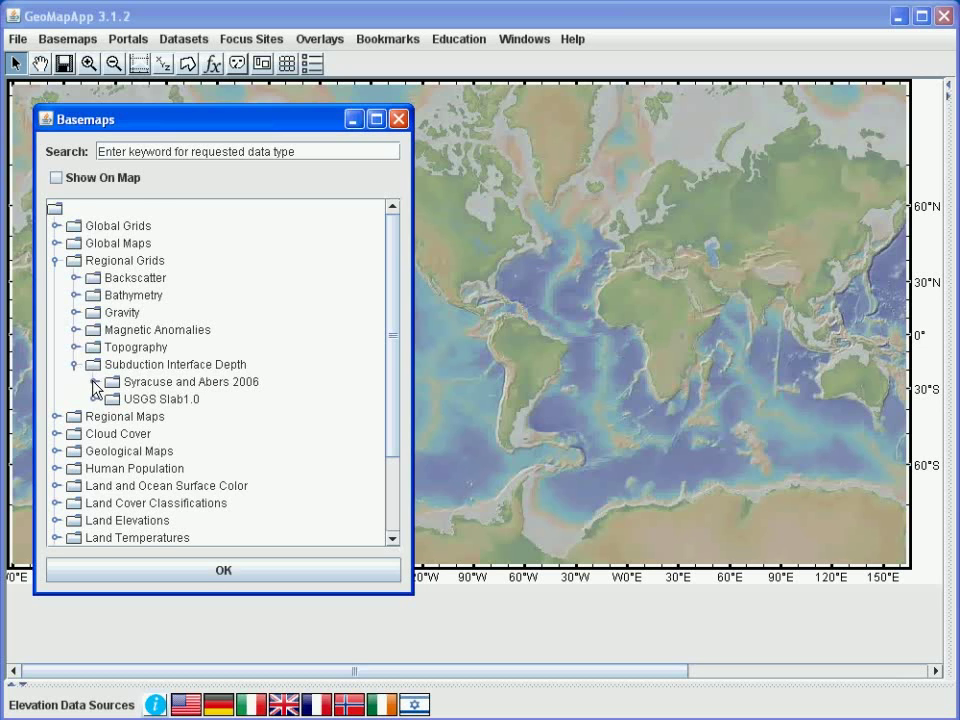
pyautogui.click(94, 383)
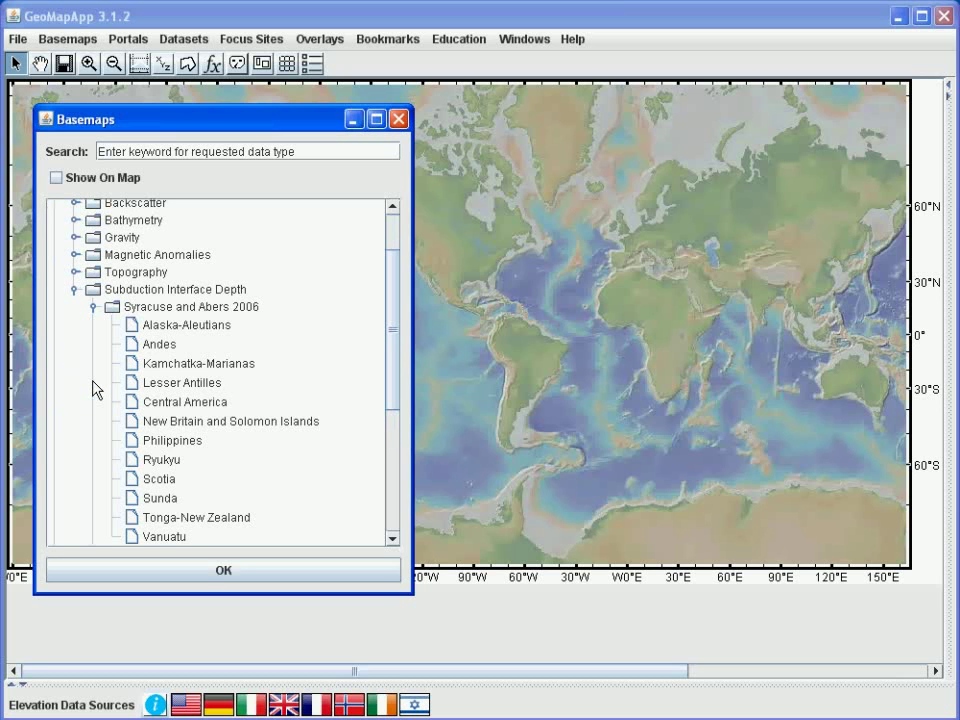
pyautogui.click(145, 383)
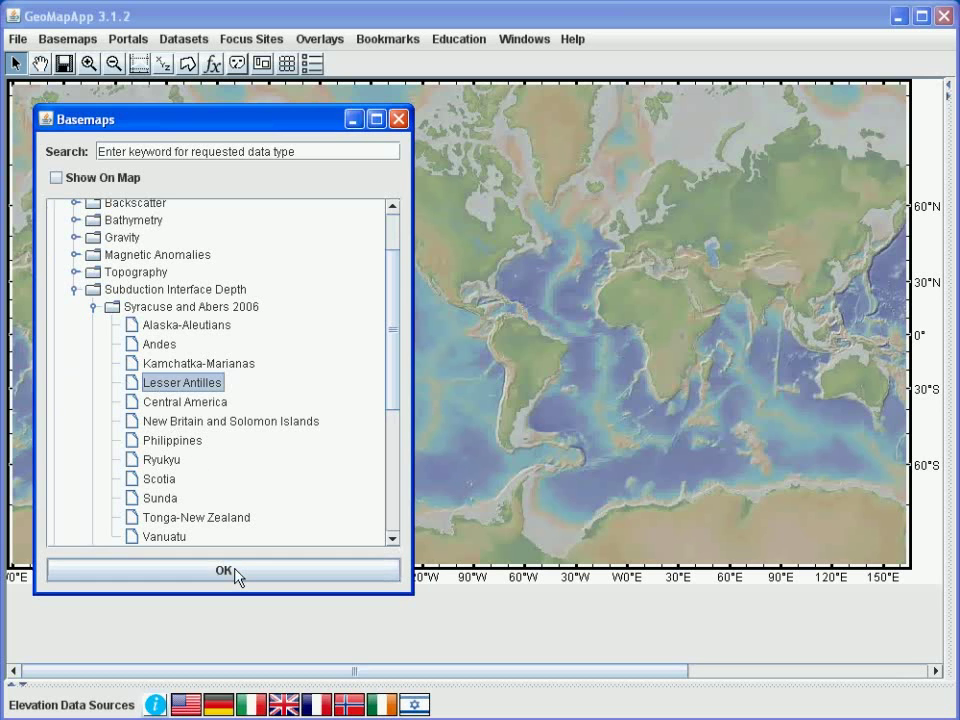
pyautogui.click(238, 577)
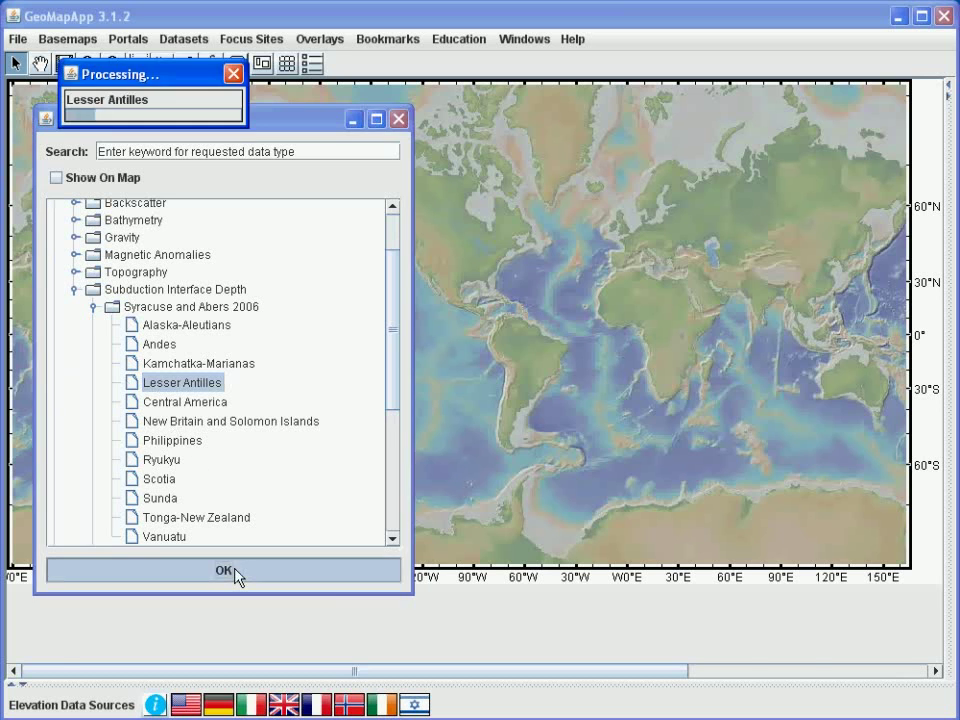
# Hide the basemap list and open the Lesser Antilles grid's source article from the layer list
pyautogui.click(354, 121)
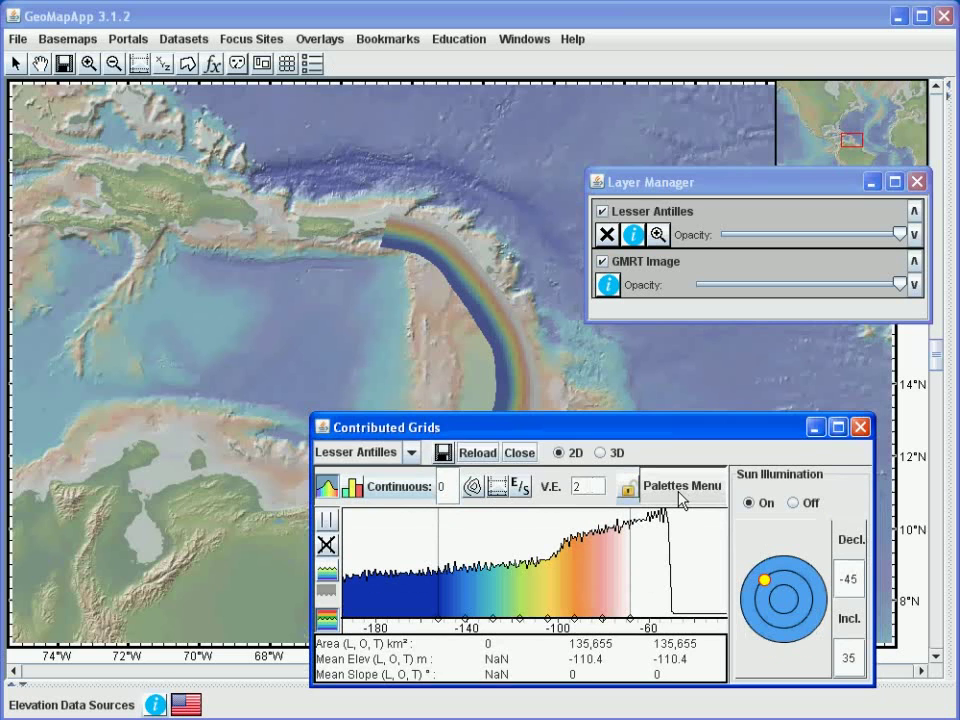
pyautogui.click(736, 181)
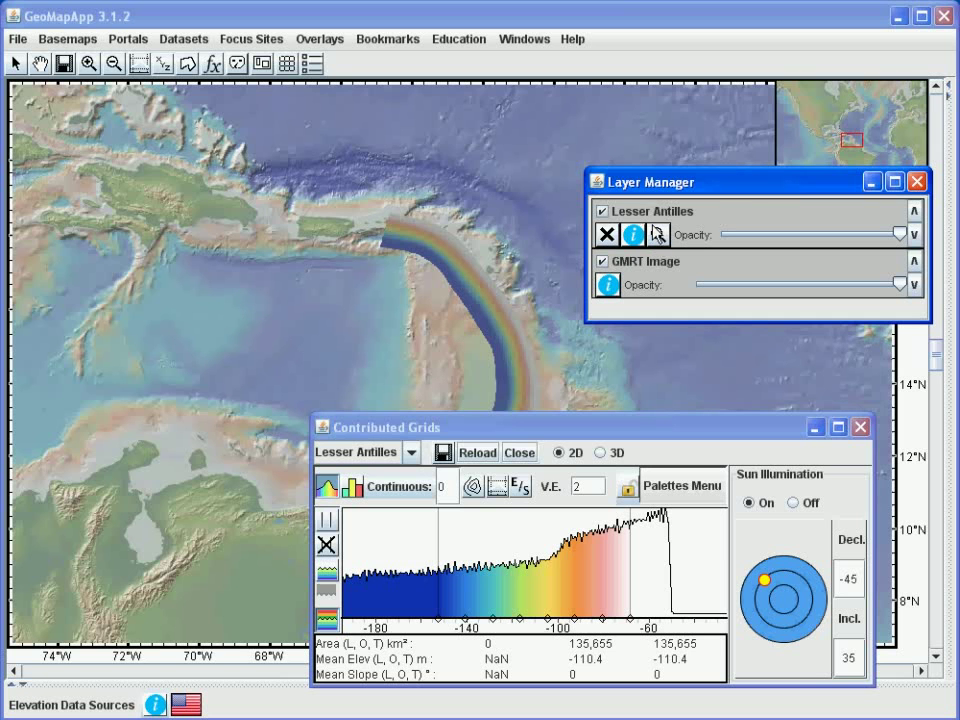
pyautogui.click(633, 243)
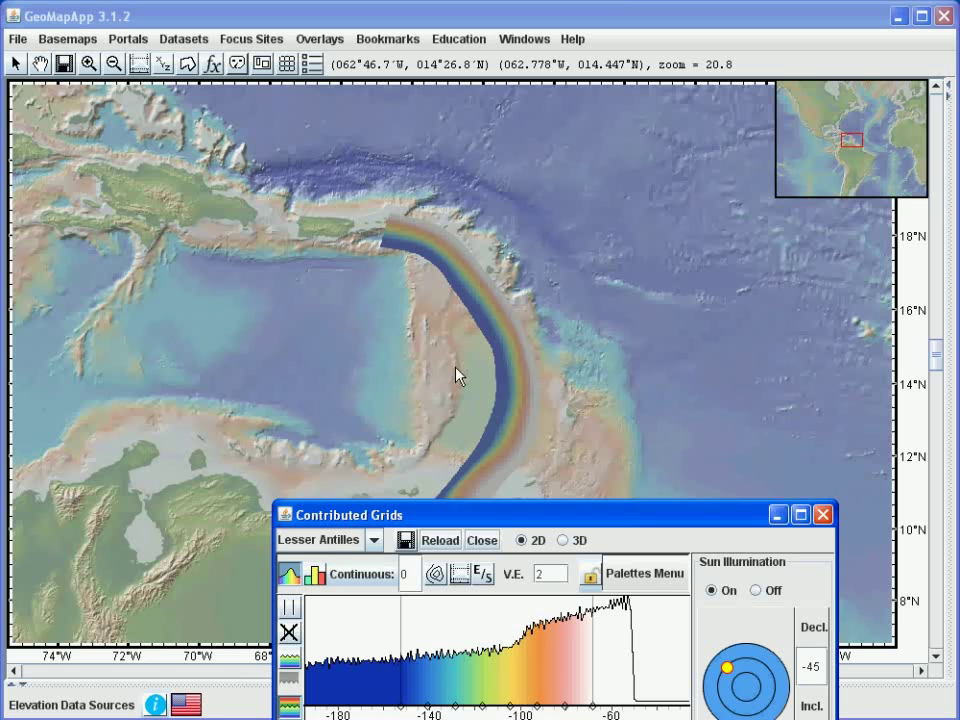
# Choose File > Save Map Window as Image/Grid File to show the save format options
pyautogui.click(18, 40)
pyautogui.click(47, 206)
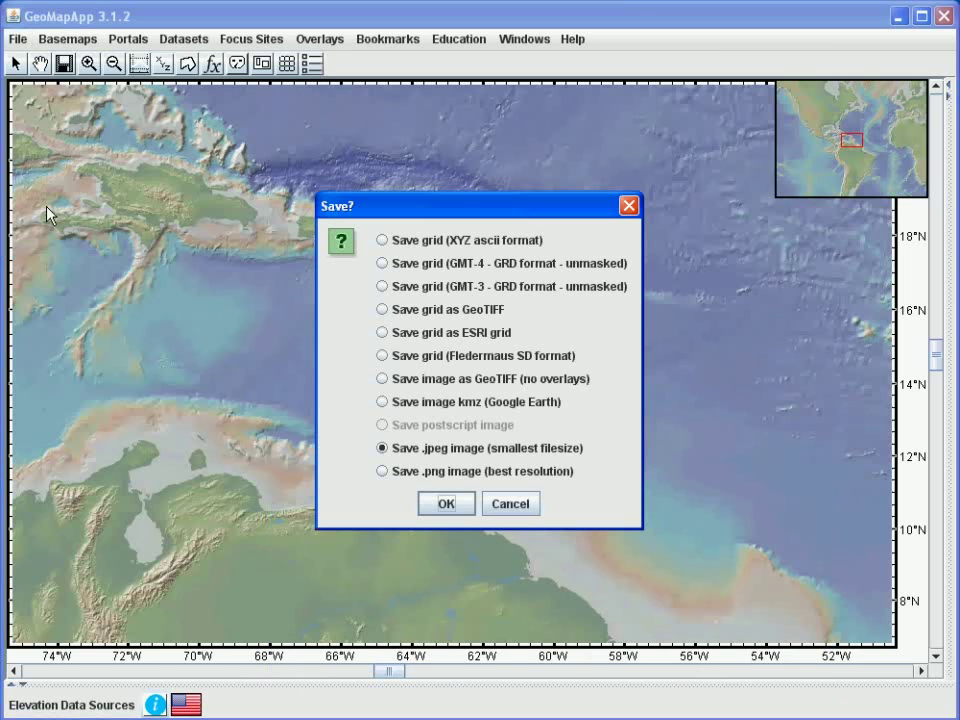